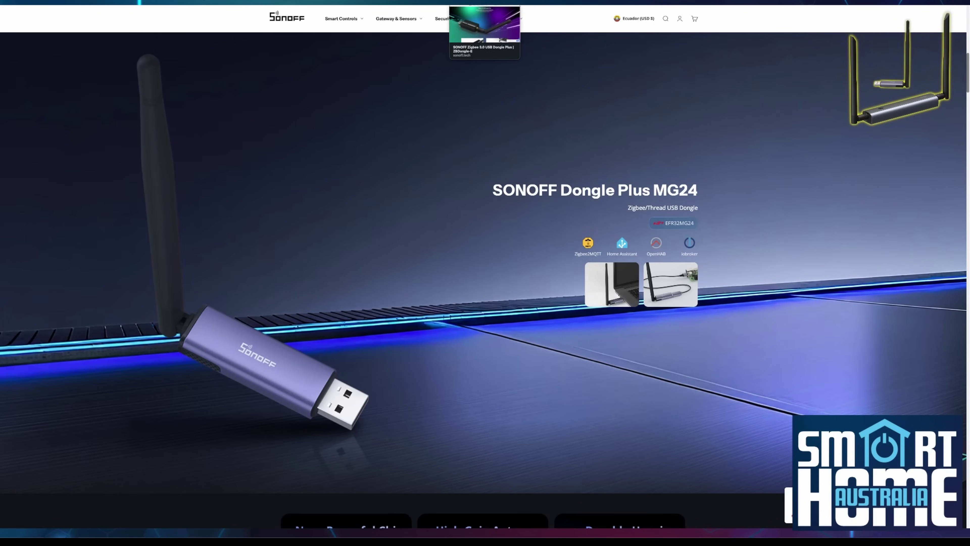
Step: Switch to the SONOFF Zigbee 3.0 USB Dongle Plus tab on the SONOFF website
click(484, 3)
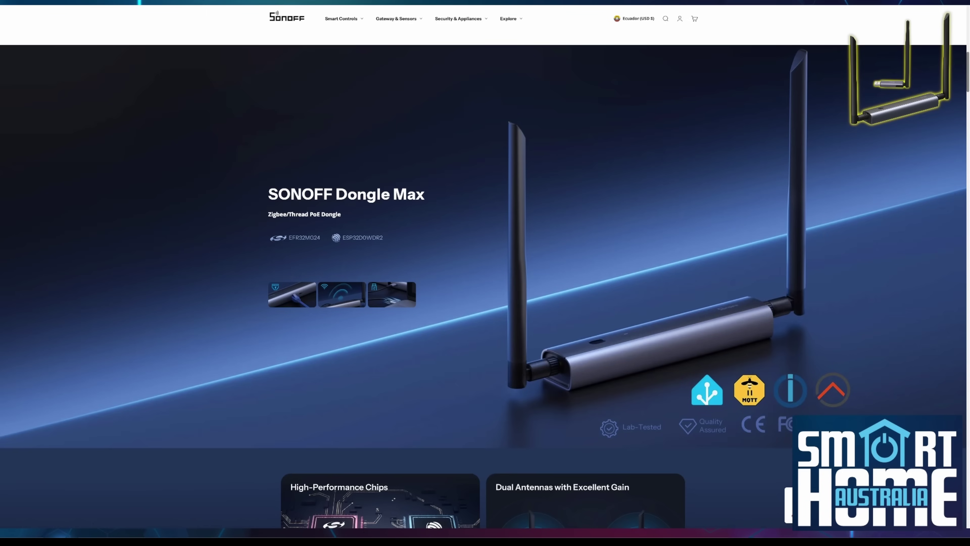
Step: Scroll down through the SONOFF Dongle Max product page
scroll(486, 286, down, 10)
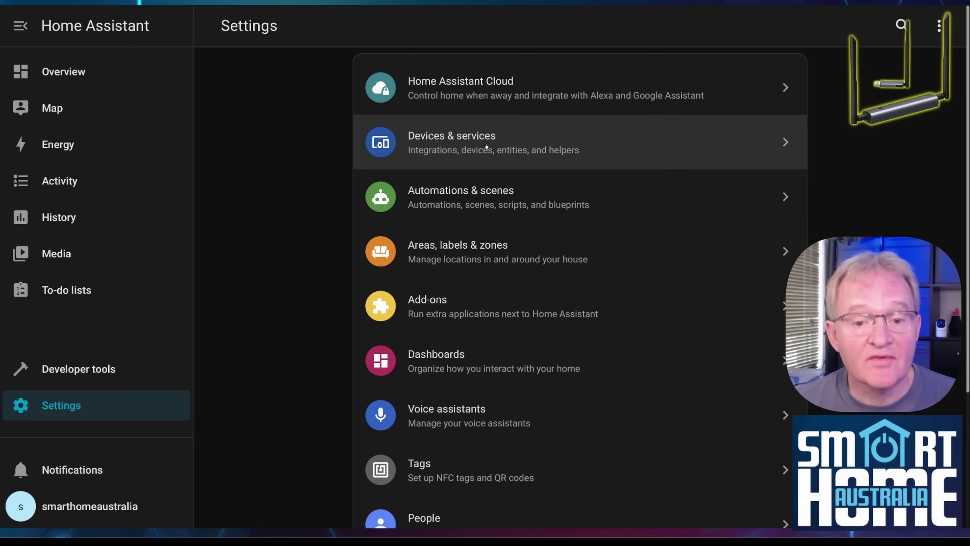
Step: Open Zigbee Home Automation's network configuration from Devices & services and choose Migrate radio
click(427, 149)
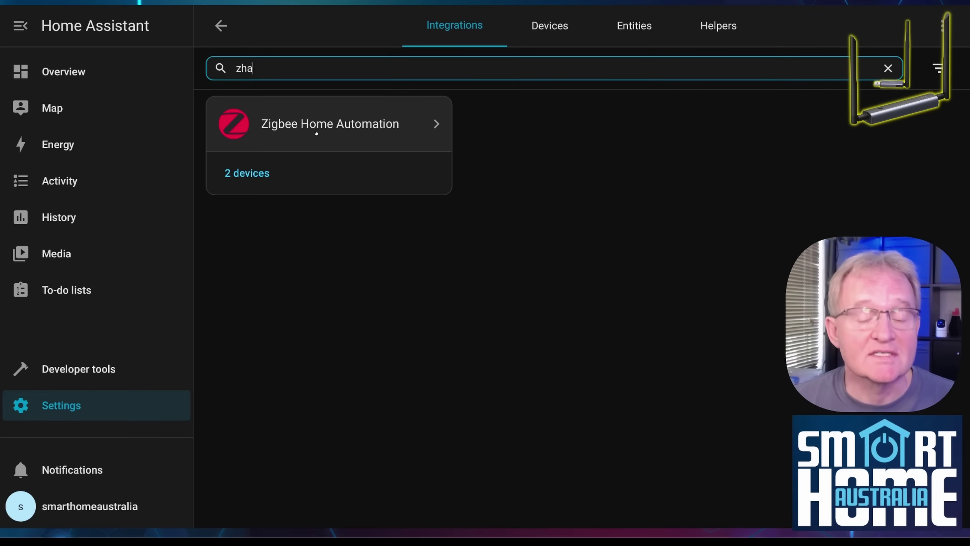
click(317, 132)
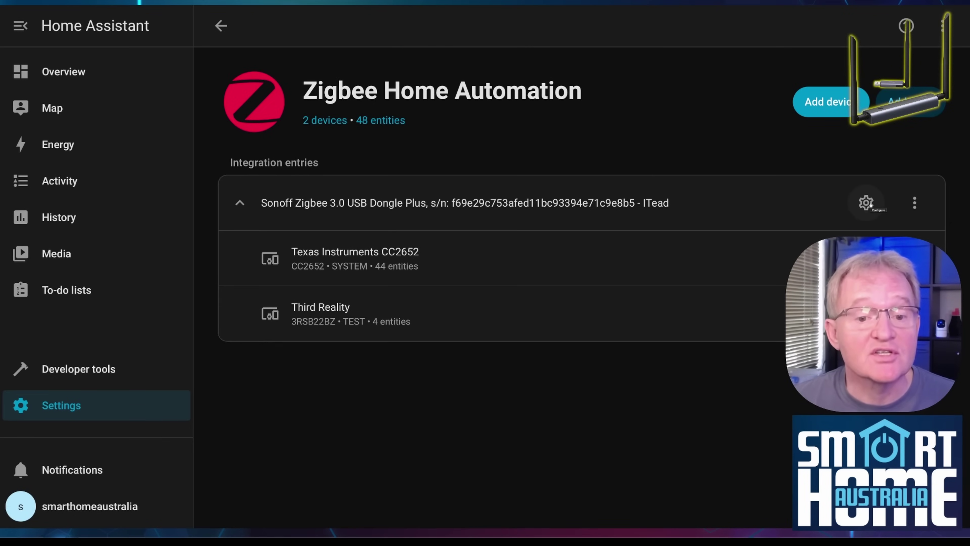
click(867, 202)
scroll(732, 347, down, 5)
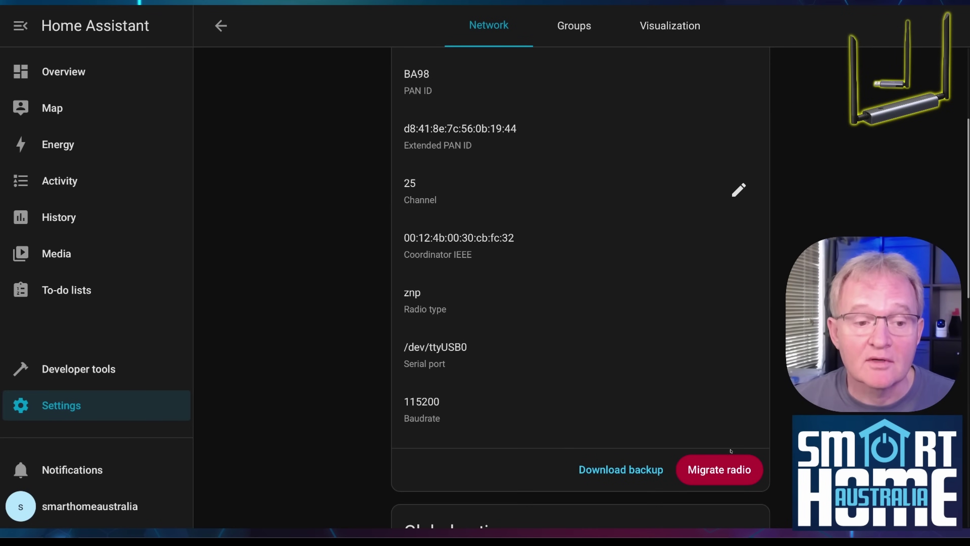
click(722, 470)
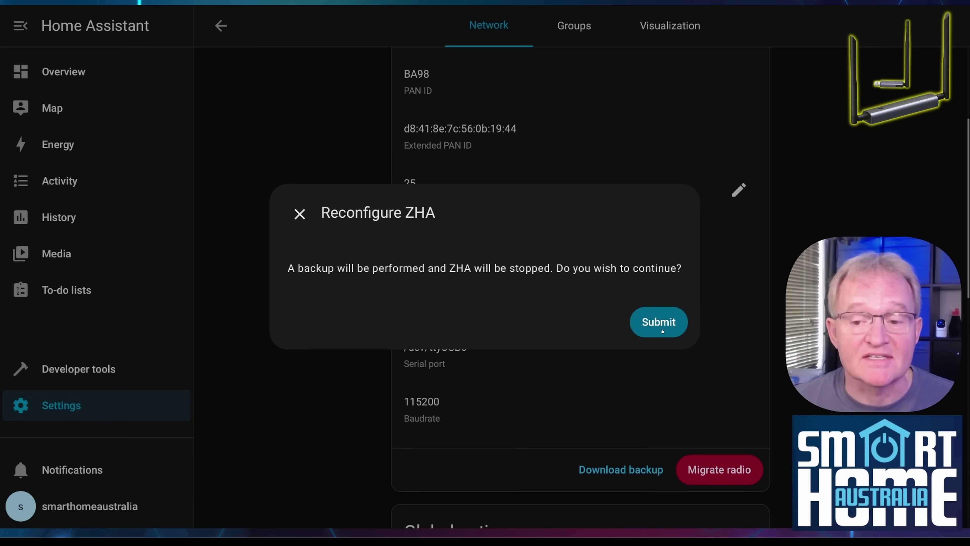
Step: Back up ZHA and auto-migrate its network to the SONOFF Dongle Max MG24 on /dev/ttyUSB1
click(662, 322)
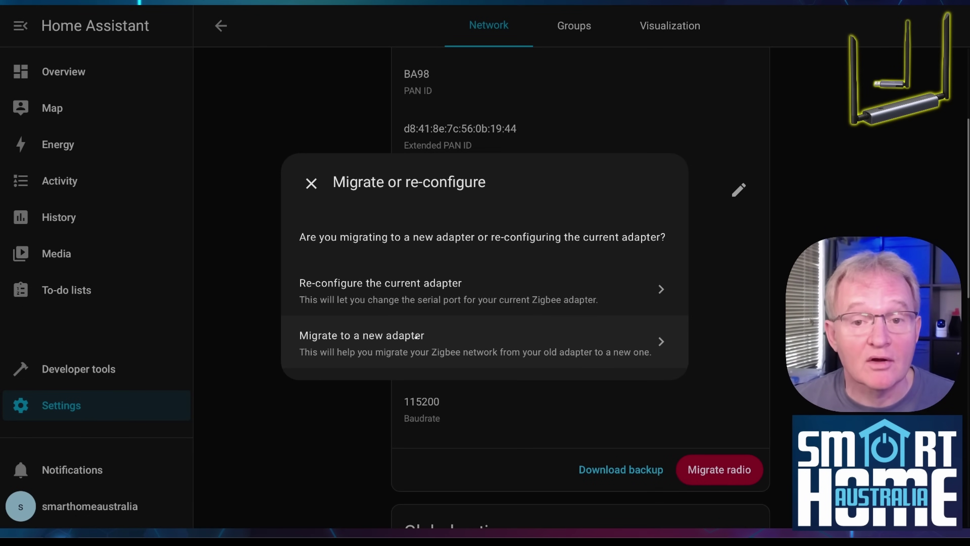
click(416, 336)
click(477, 295)
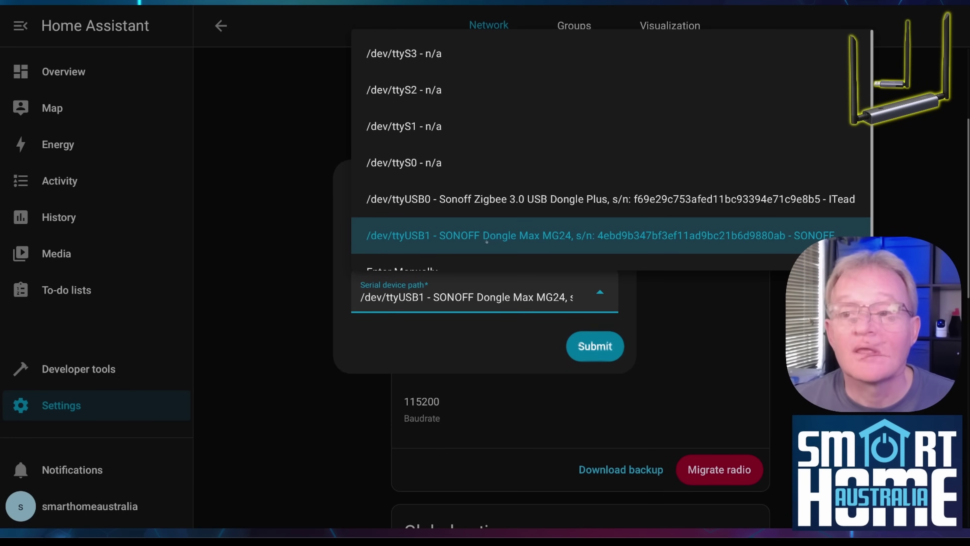
click(487, 235)
key(Return)
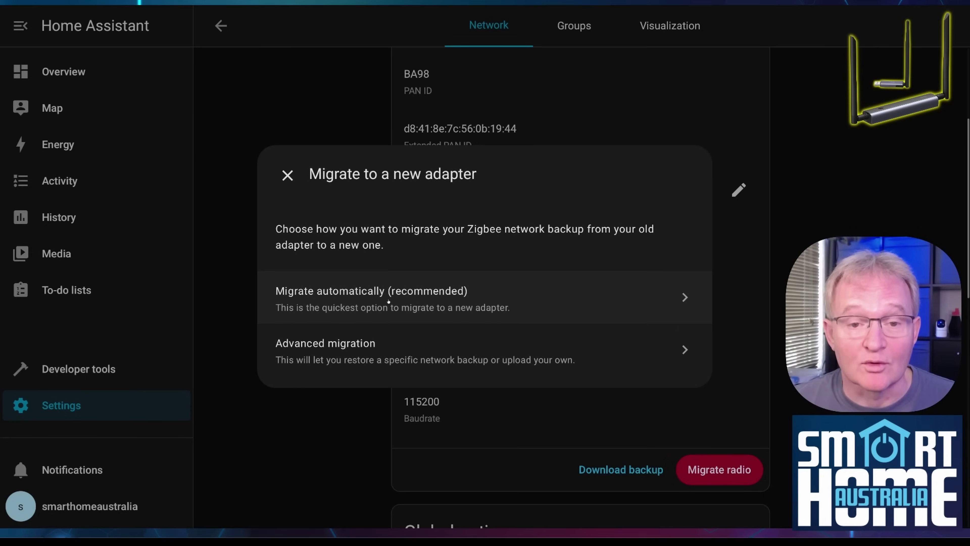
click(389, 301)
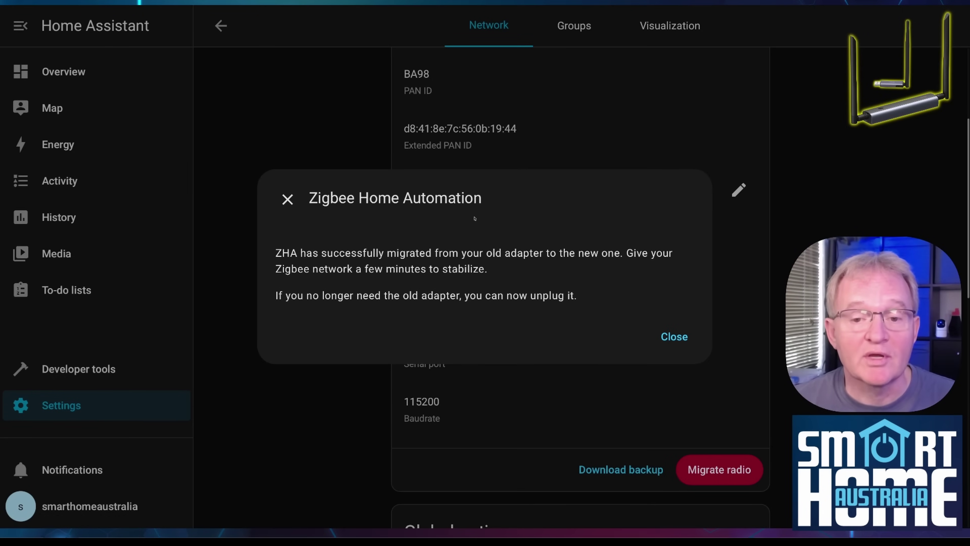
click(674, 336)
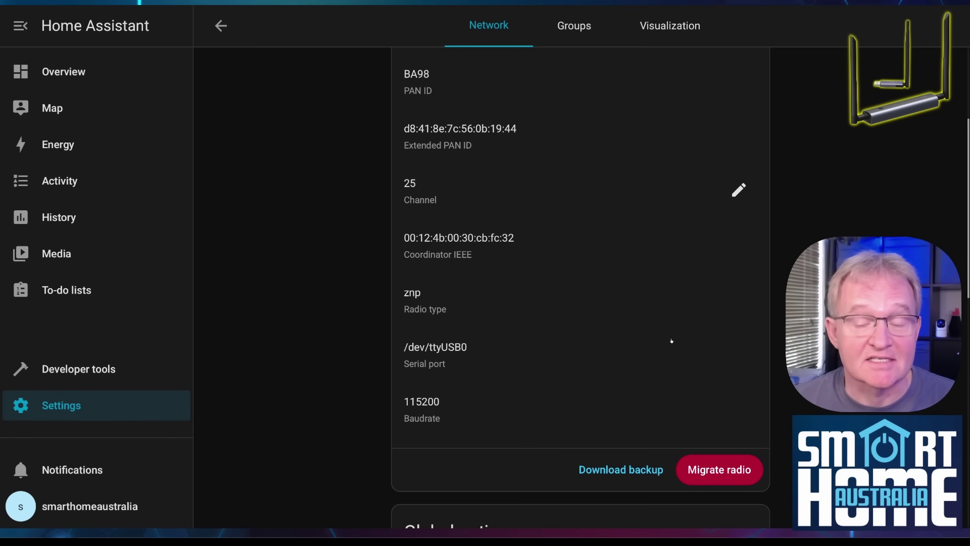
Step: Review the ZHA devices and the Third Reality device, then return to Zigbee Home Automation
scroll(683, 161, up, 5)
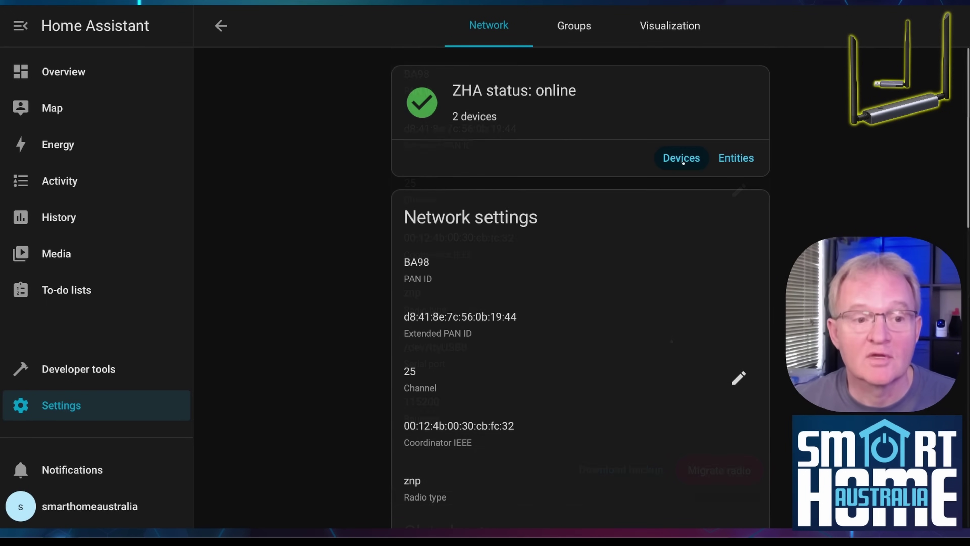
click(682, 159)
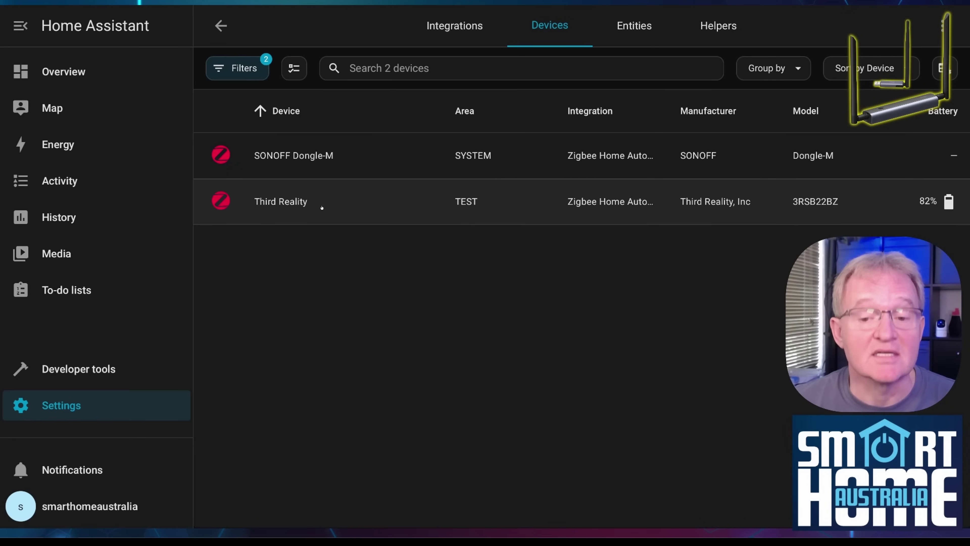
click(322, 207)
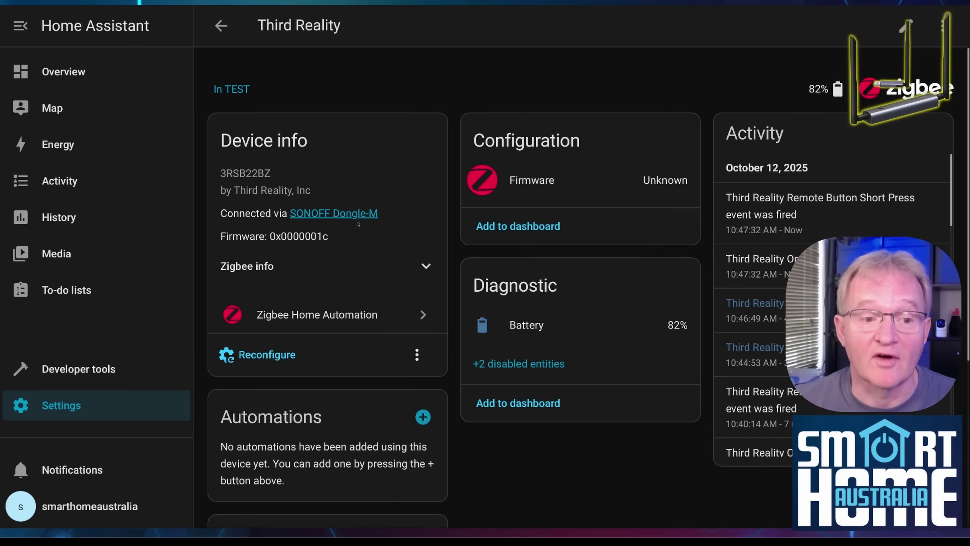
click(344, 314)
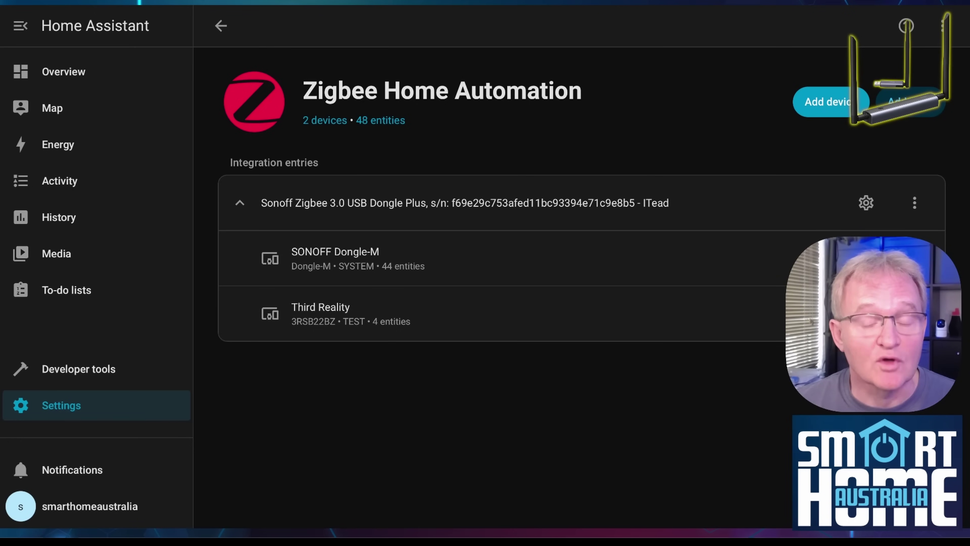
Step: Delete the old Sonoff Zigbee 3.0 USB Dongle Plus entry from Zigbee Home Automation
click(914, 204)
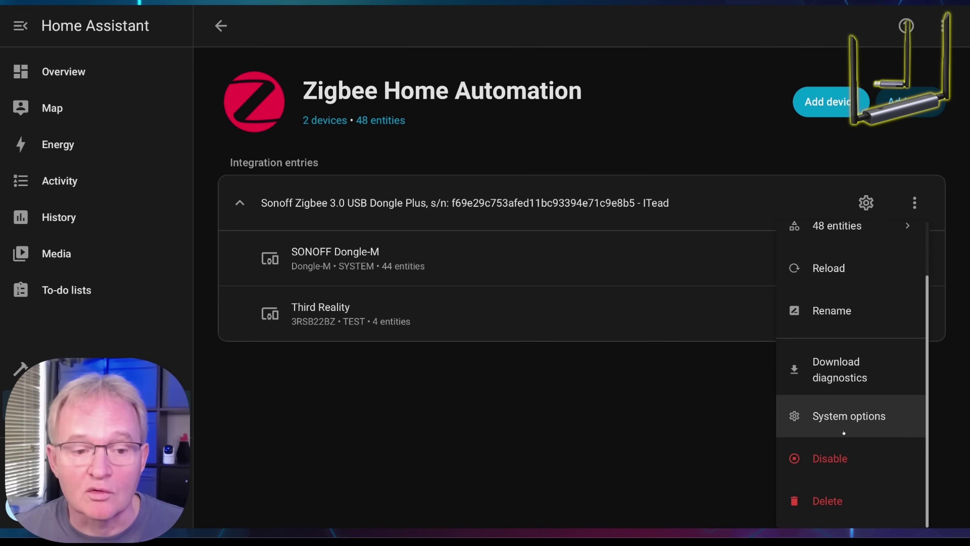
click(835, 503)
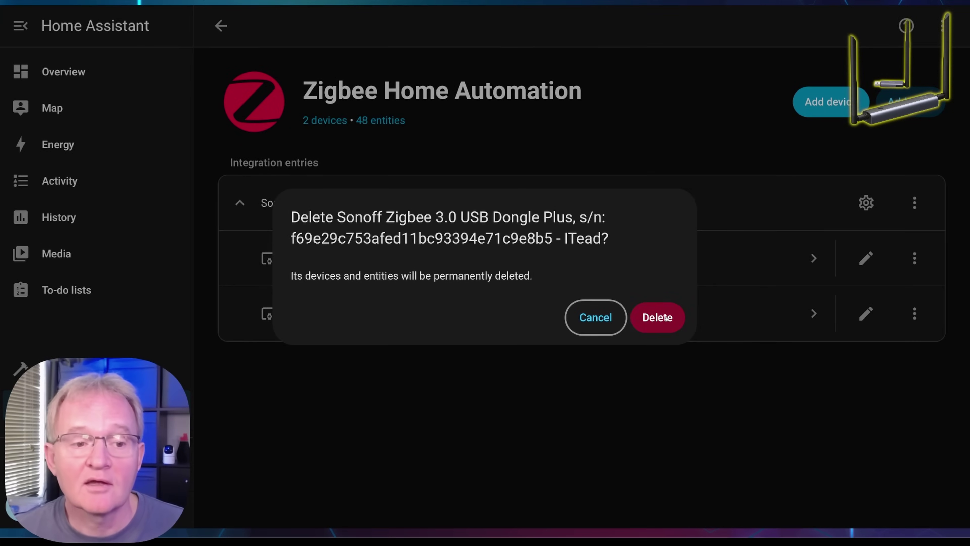
click(665, 317)
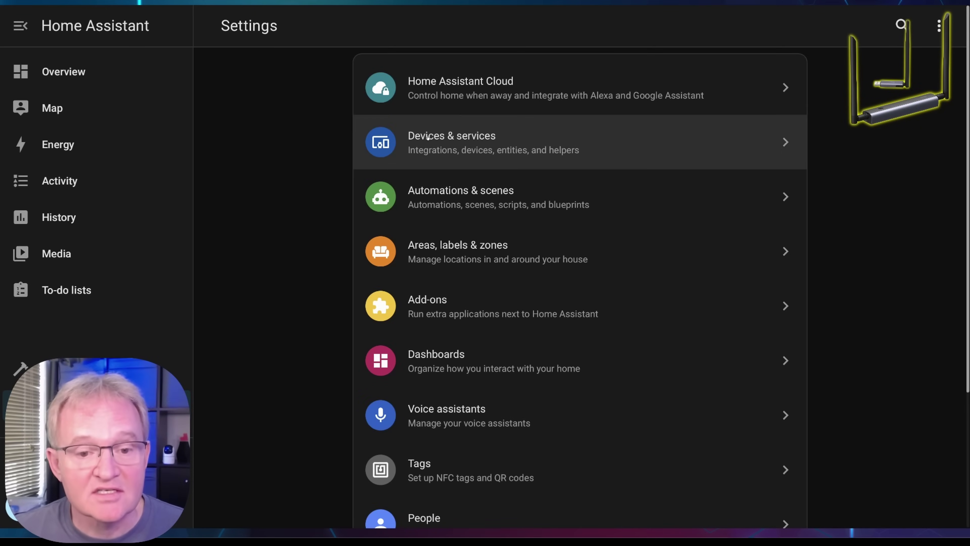
Step: Go to the Devices & services integrations list from Settings
click(428, 138)
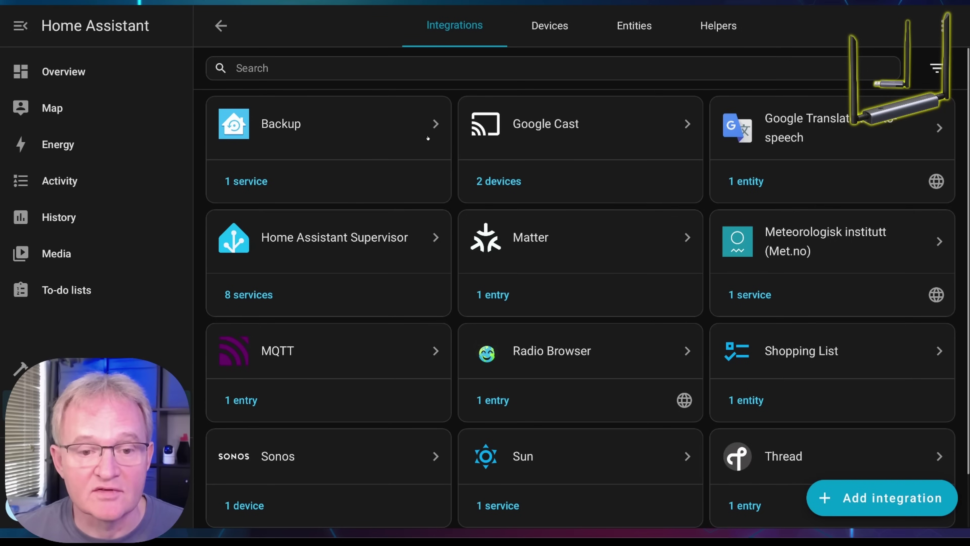
Step: Add the Zigbee Home Automation integration, searching 'zha', with the serial path entered manually
click(881, 497)
text(zha)
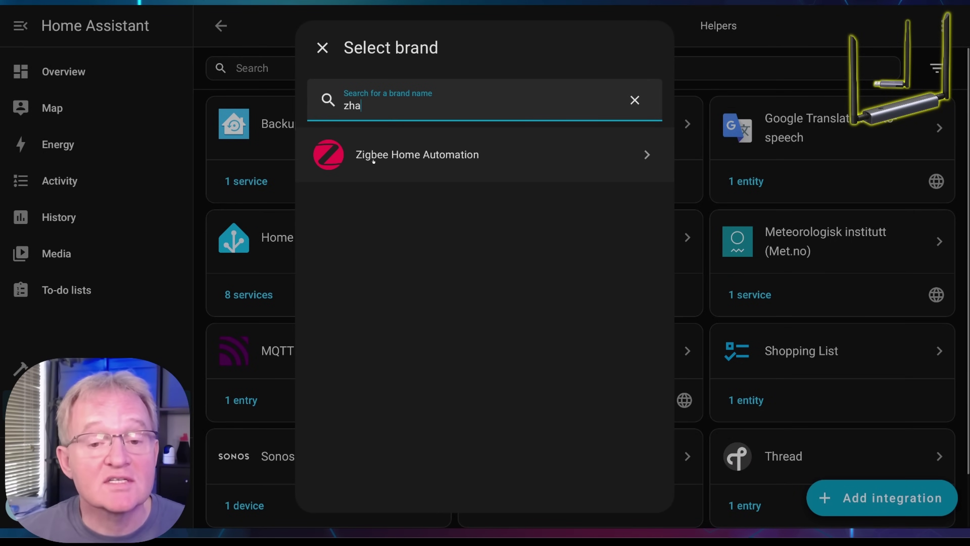
click(373, 155)
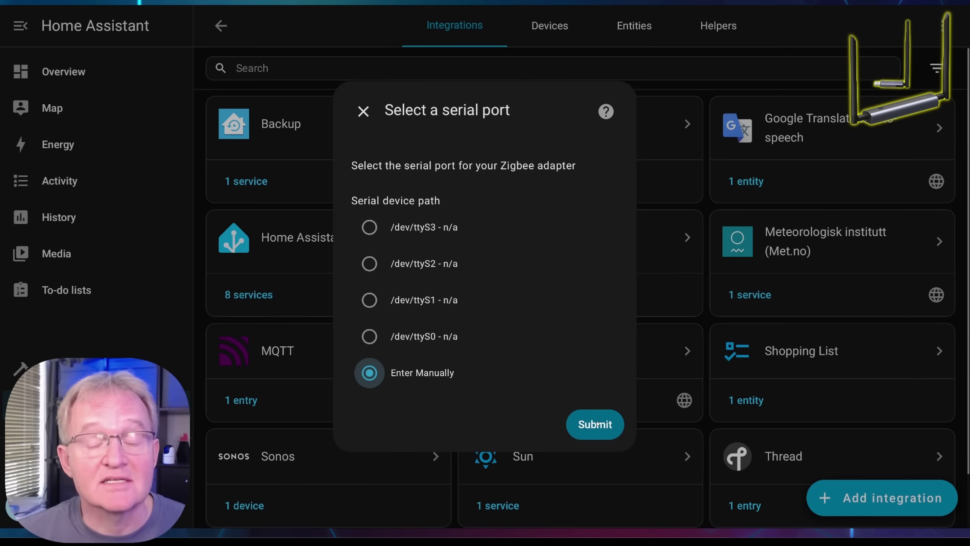
click(599, 424)
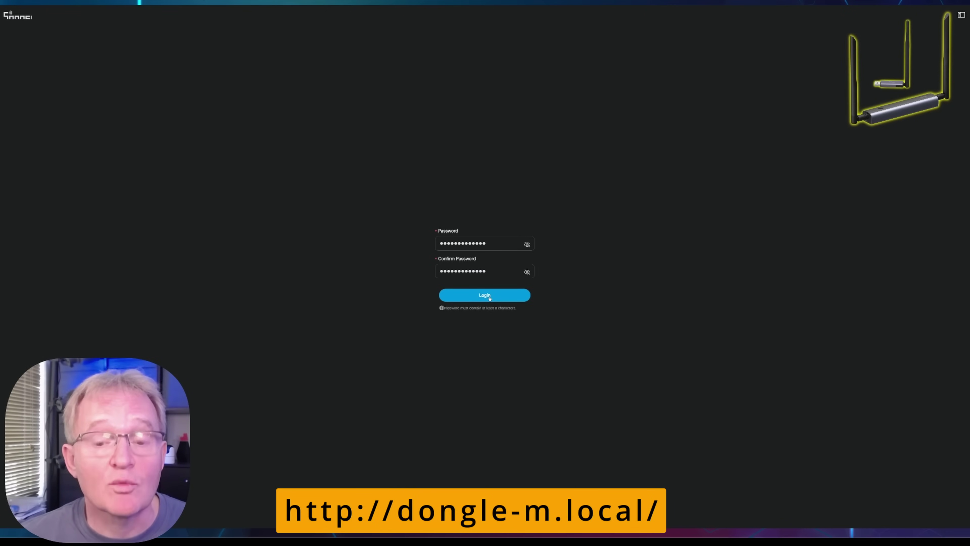
Step: Sign in to the Dongle-M console and show ZHA's TCP path socket://Dongle-M.local:6638
click(485, 296)
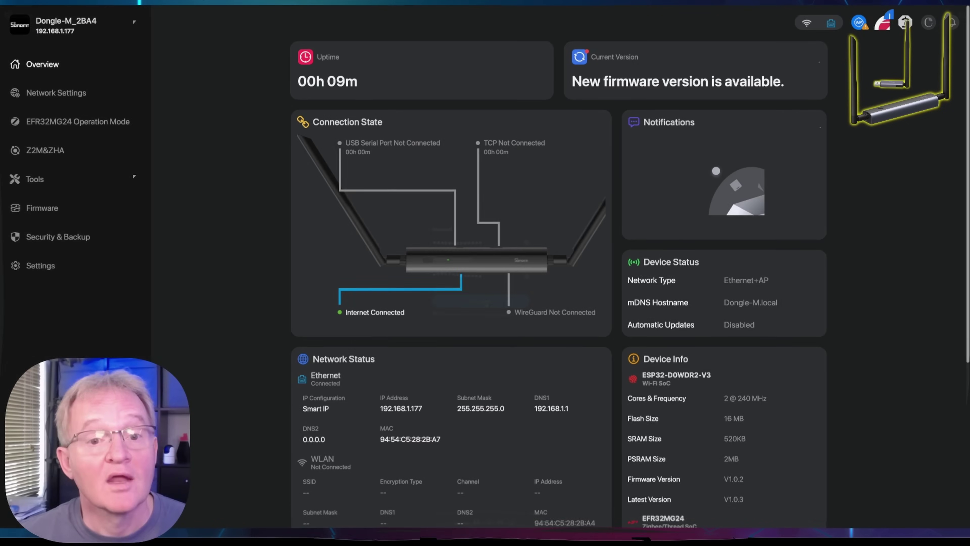
click(55, 153)
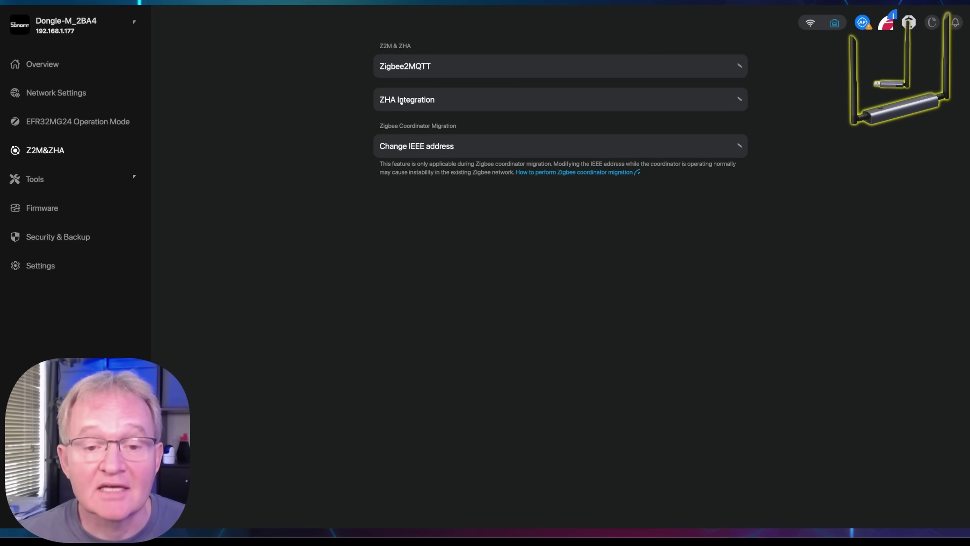
click(401, 100)
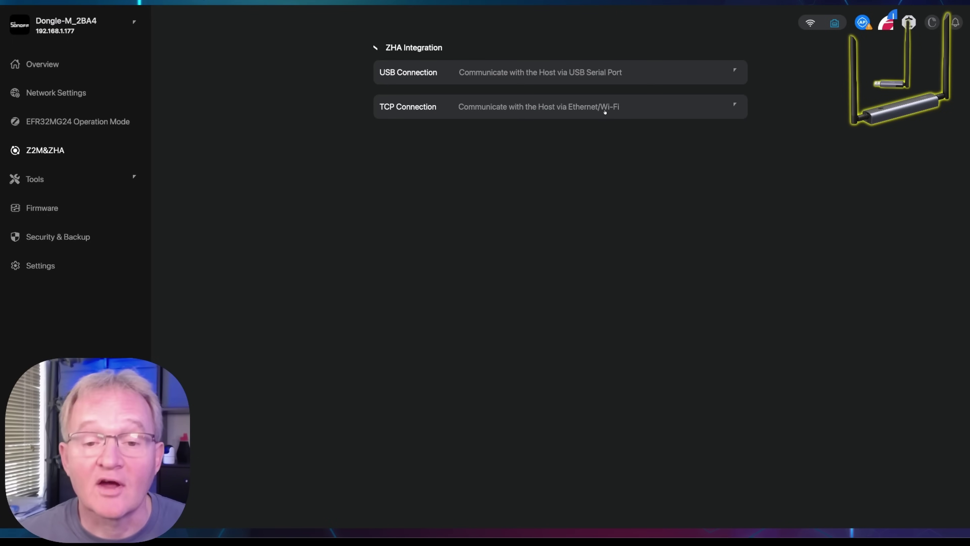
click(605, 113)
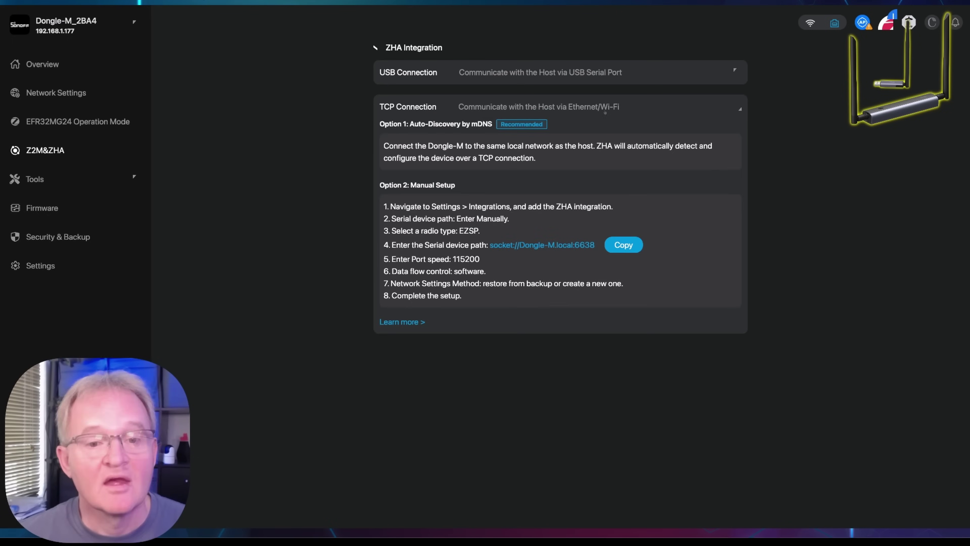
Step: Set ZHA's EZSP adapter serial device path to the copied socket://Dongle-M.local:6638
click(626, 246)
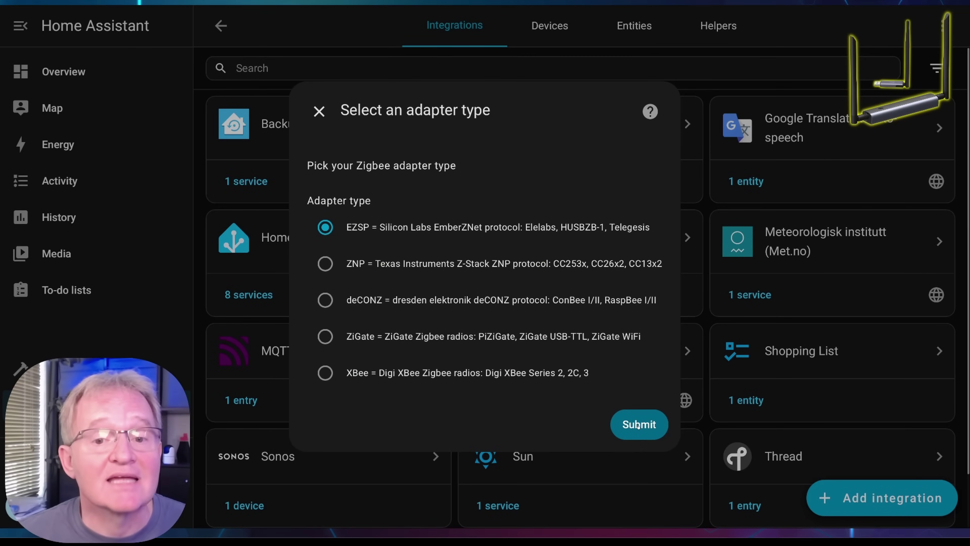
click(638, 424)
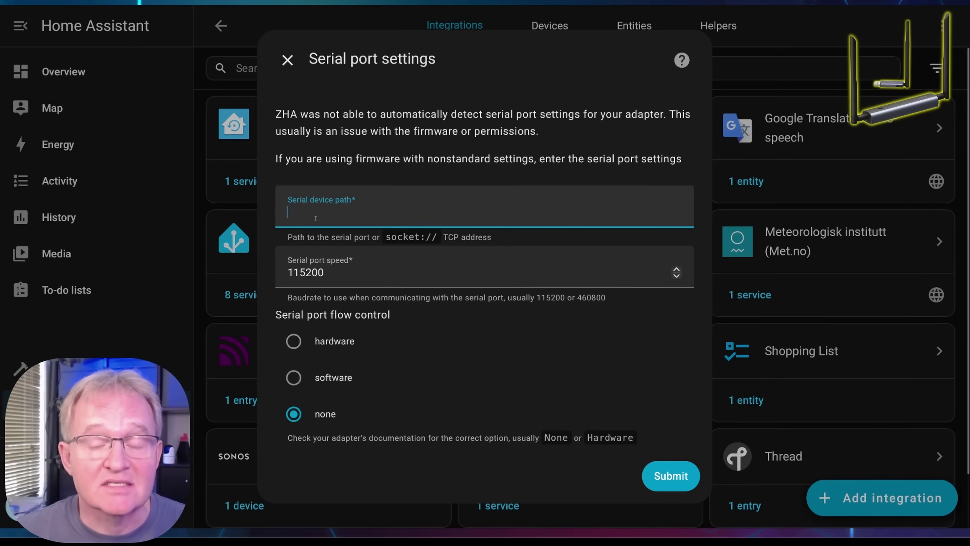
key(ctrl+v)
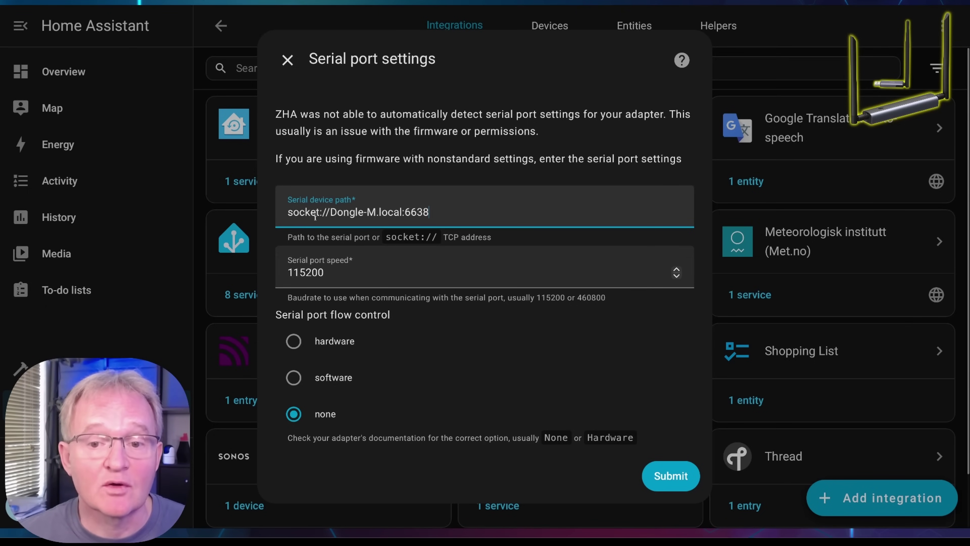
key(Return)
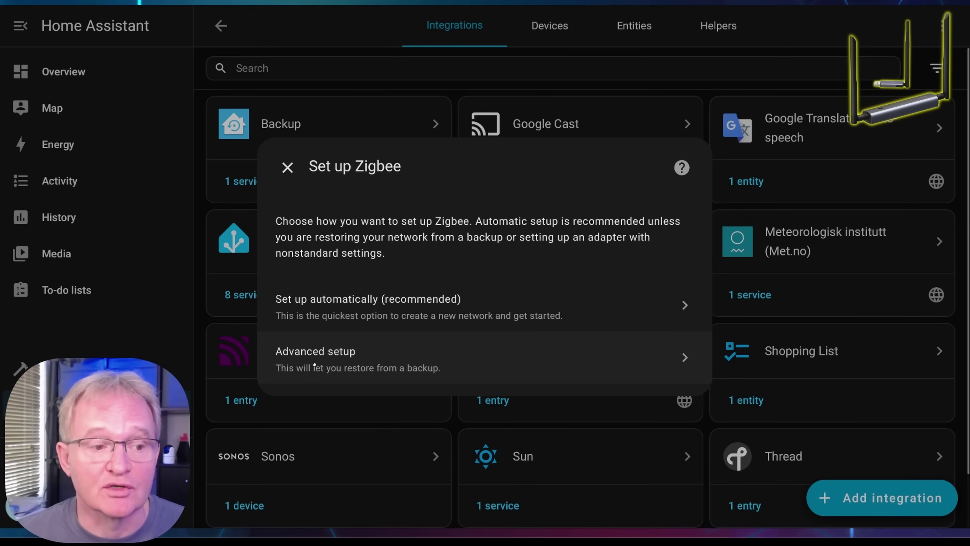
Step: Restore the Zigbee network from the Oct 12 automatic backup via Advanced setup, skipping device renaming
click(314, 364)
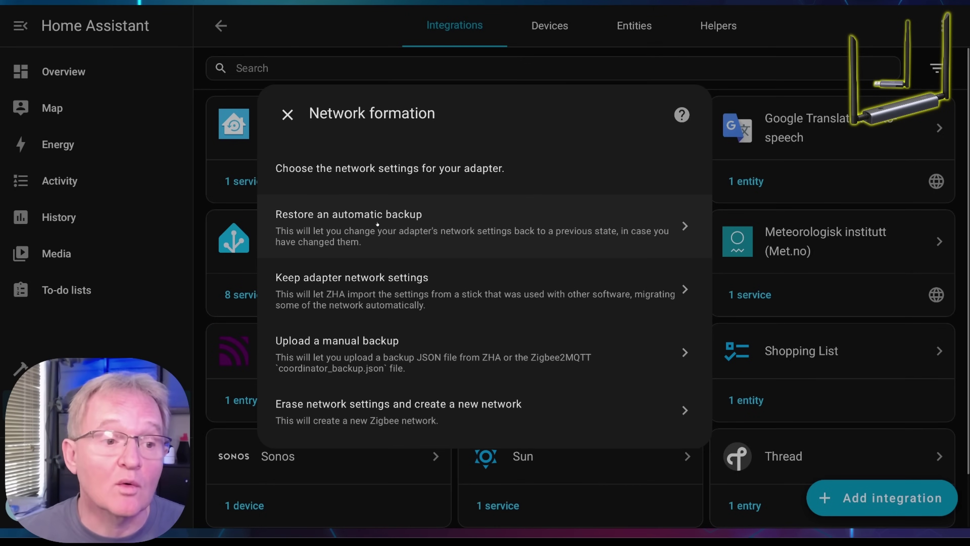
click(377, 225)
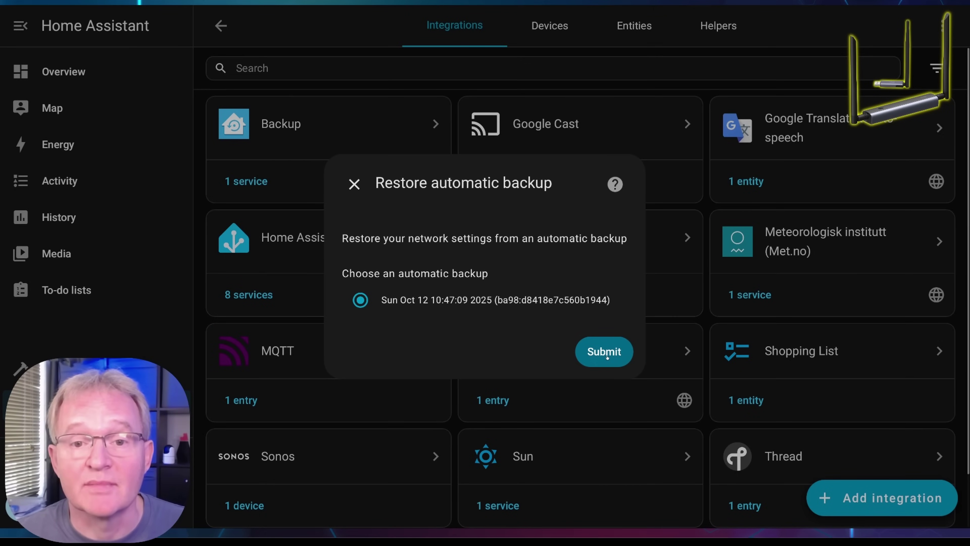
click(607, 357)
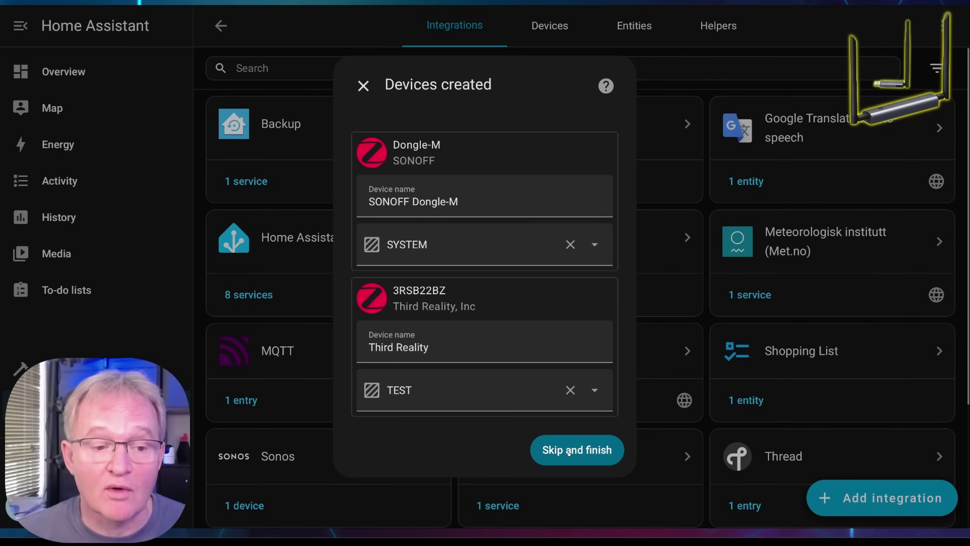
click(568, 453)
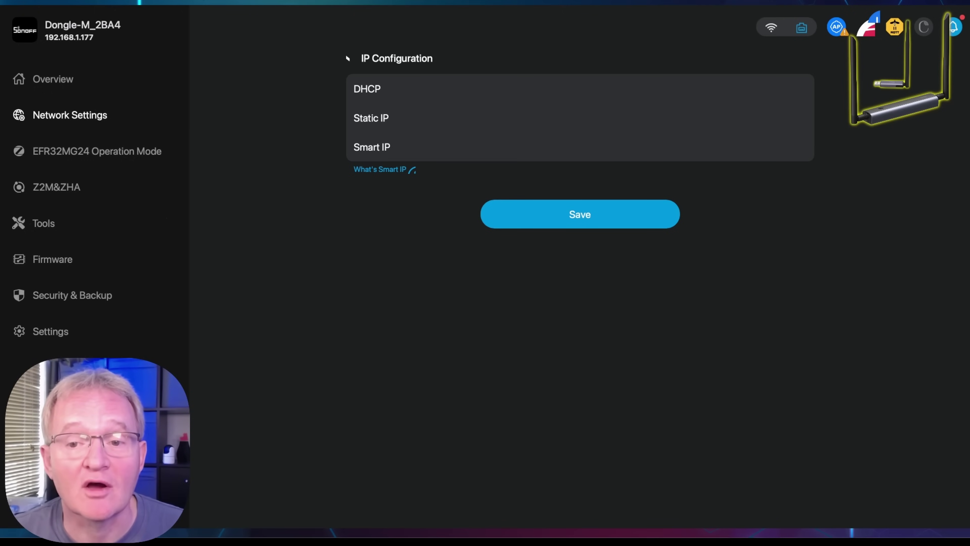
Step: Save Smart IP as the dongle's IP configuration
click(580, 214)
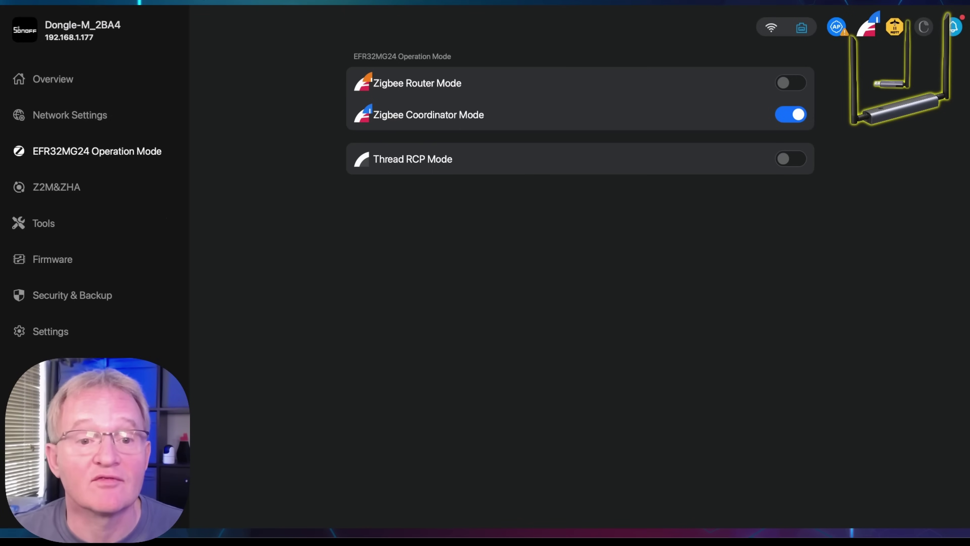
Step: Browse the Z2M&ZHA page, then the MQTT, Webhooks and WireGuard tool pages
click(53, 186)
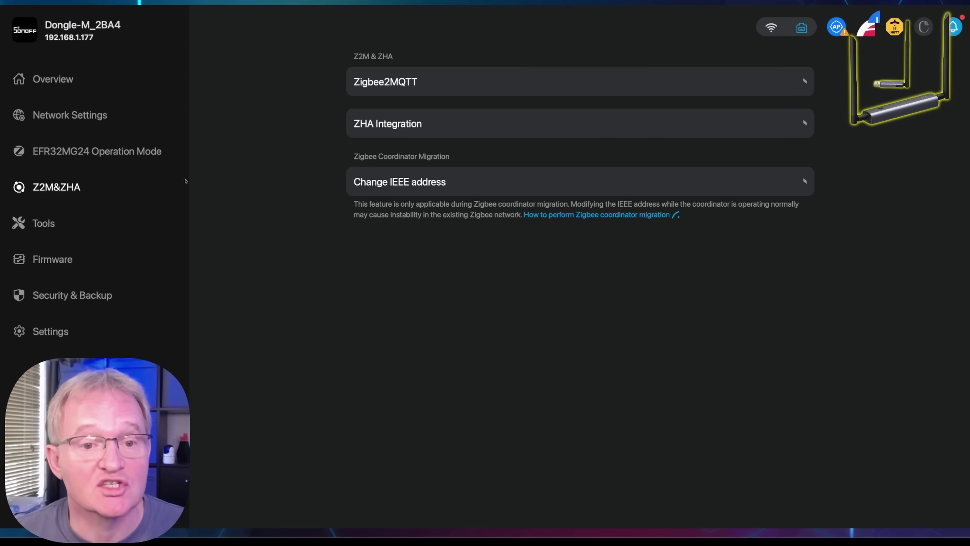
click(44, 223)
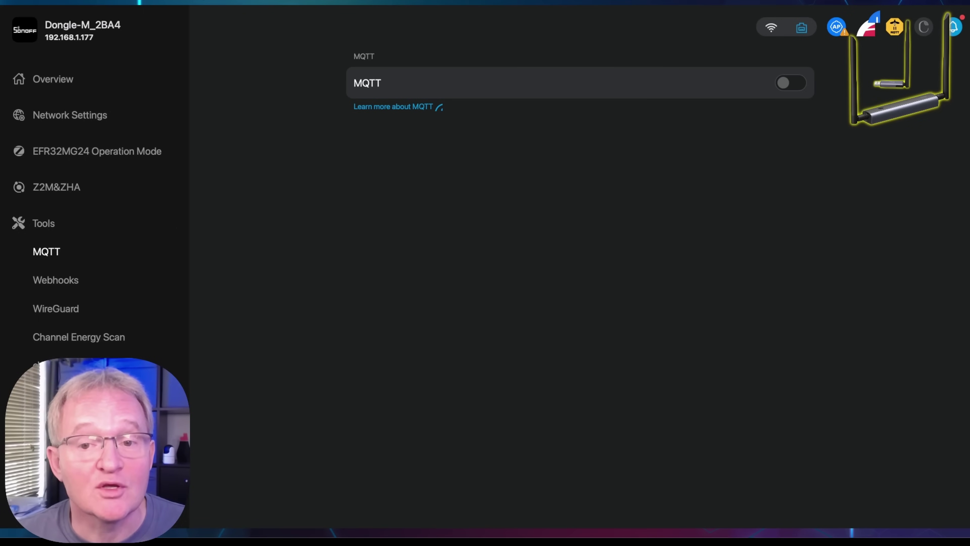
click(64, 281)
click(58, 309)
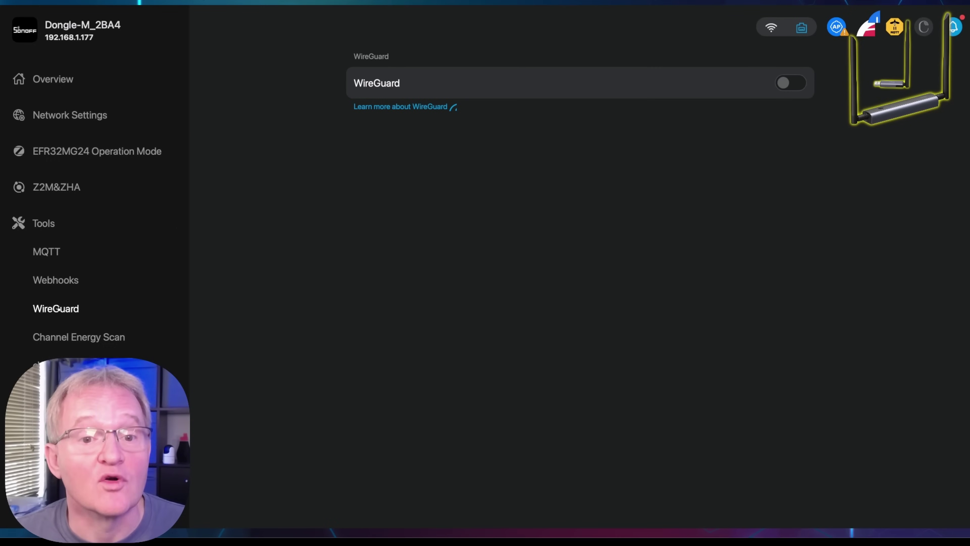
Step: View the Channel Energy Scan results showing Wi-Fi channel 8 and Zigbee channel 25
click(79, 337)
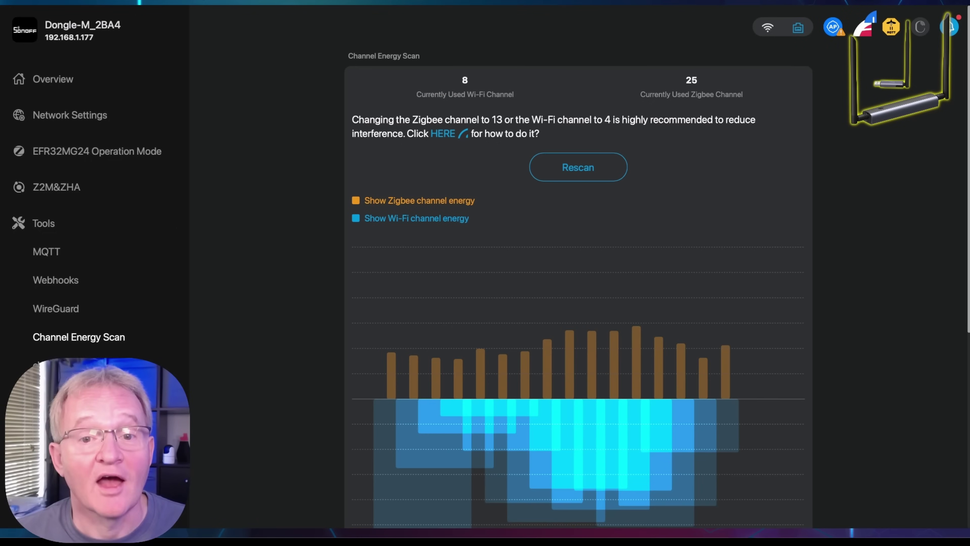